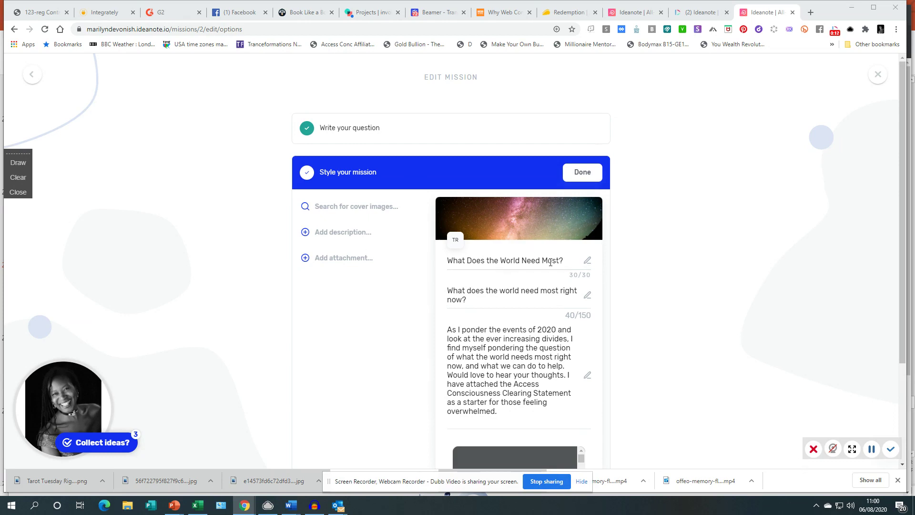
Step: Remove the question's extra question marks, make the starry galaxy Unsplash photo the cover, and finish styling
click(464, 302)
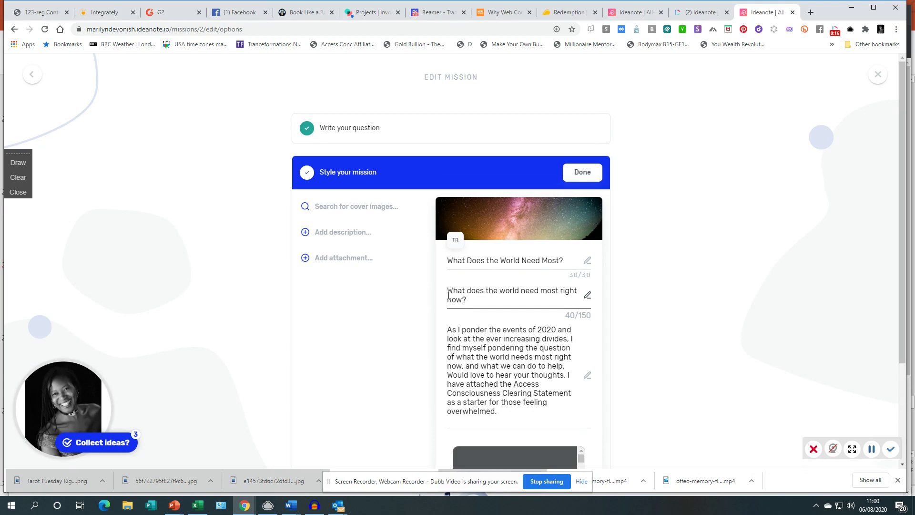
text(??)
key(BackSpace)
key(BackSpace)
scroll(481, 372, down, 2)
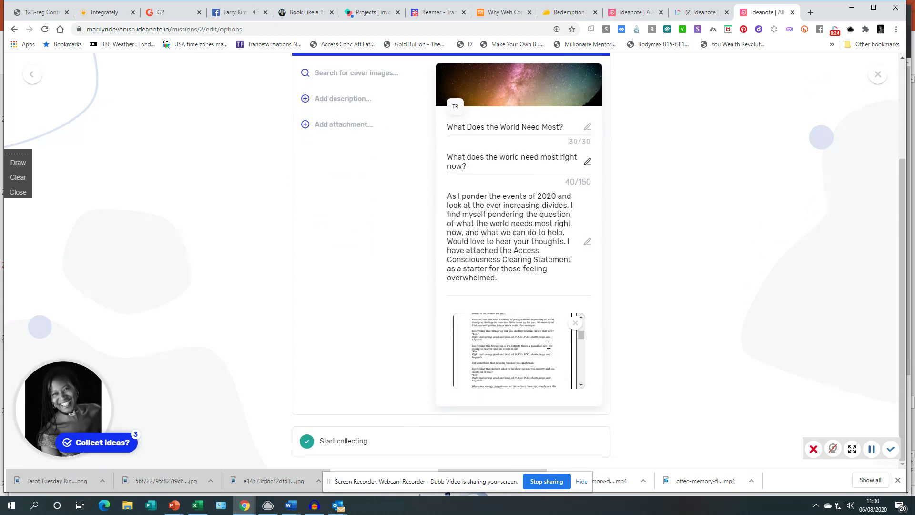
scroll(550, 346, down, 3)
scroll(547, 343, down, 3)
scroll(546, 341, down, 3)
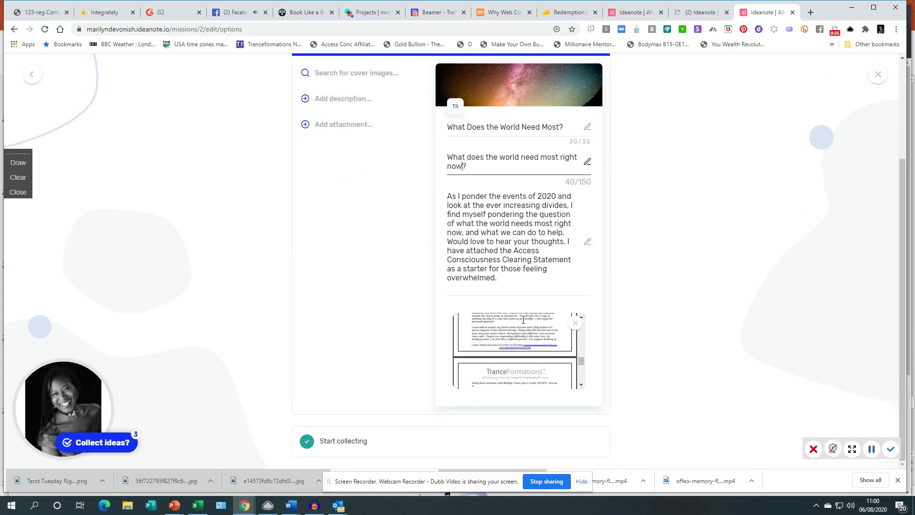
scroll(526, 323, down, 3)
scroll(534, 332, up, 3)
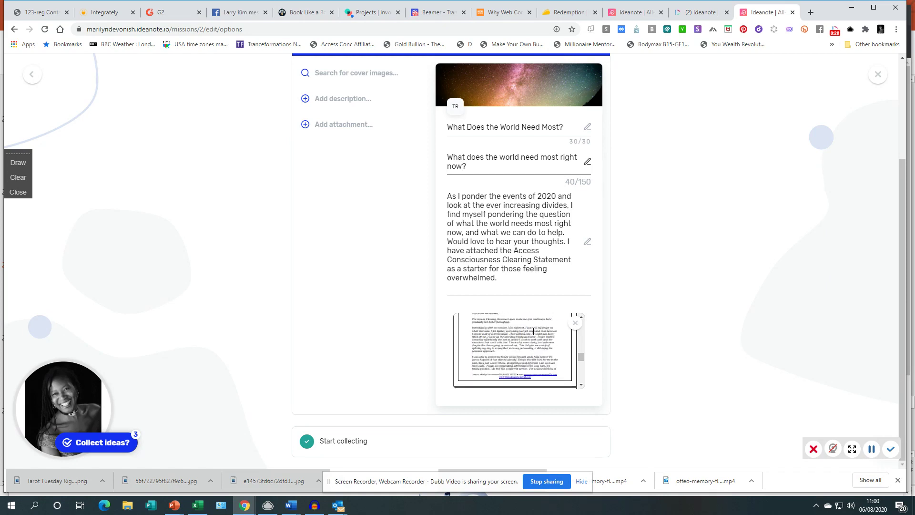
scroll(534, 333, up, 3)
scroll(535, 336, up, 3)
scroll(537, 341, up, 3)
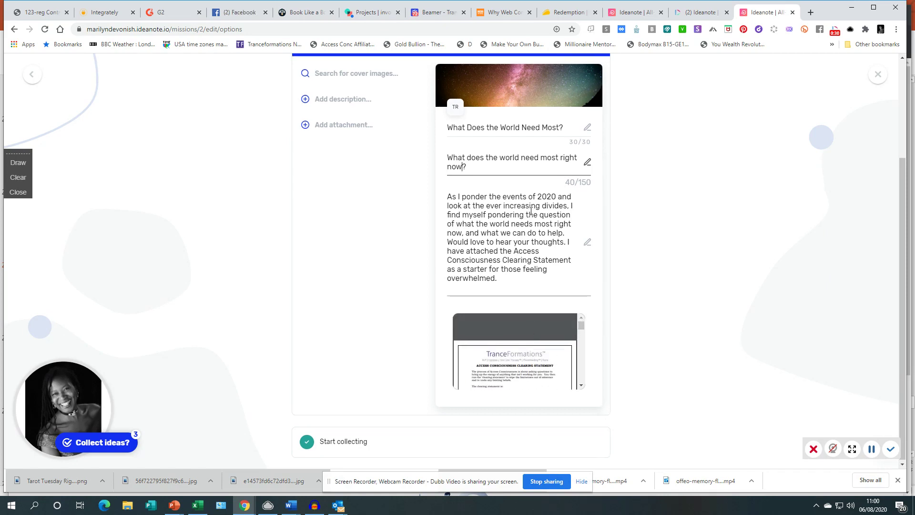
scroll(535, 337, up, 2)
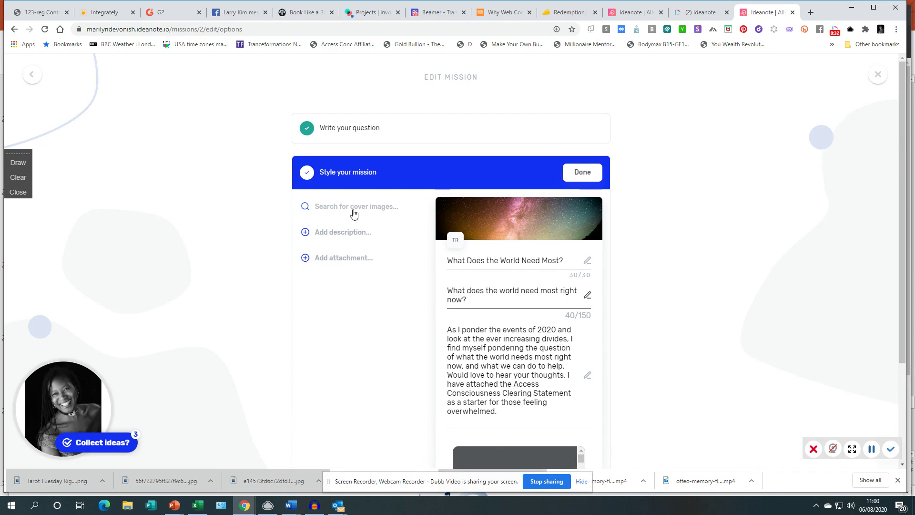
click(524, 223)
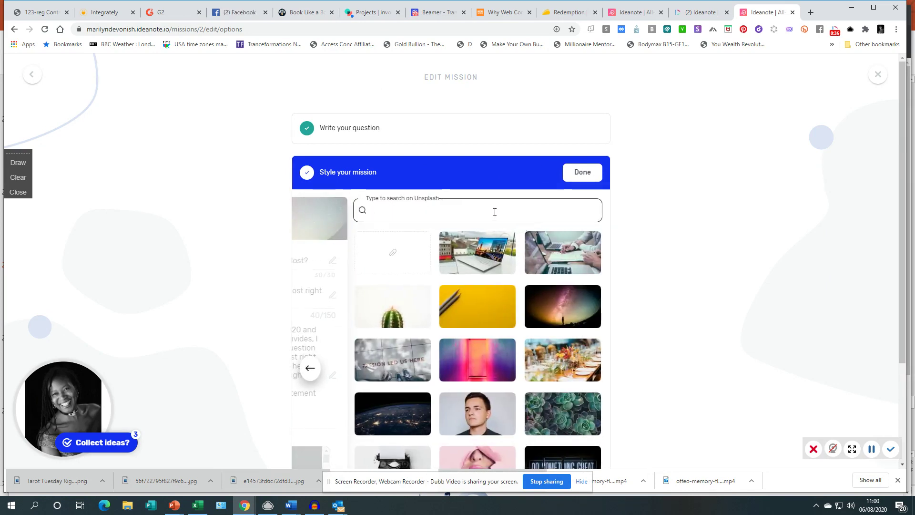
click(557, 301)
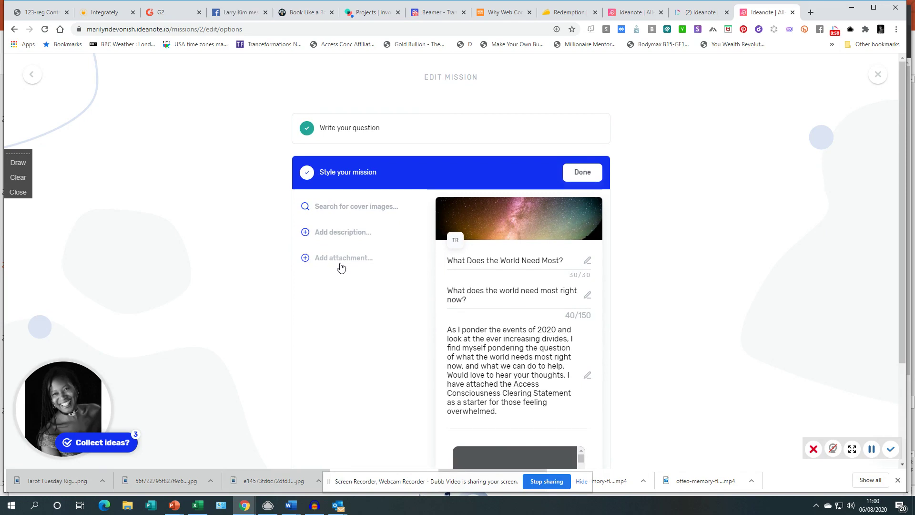
click(584, 173)
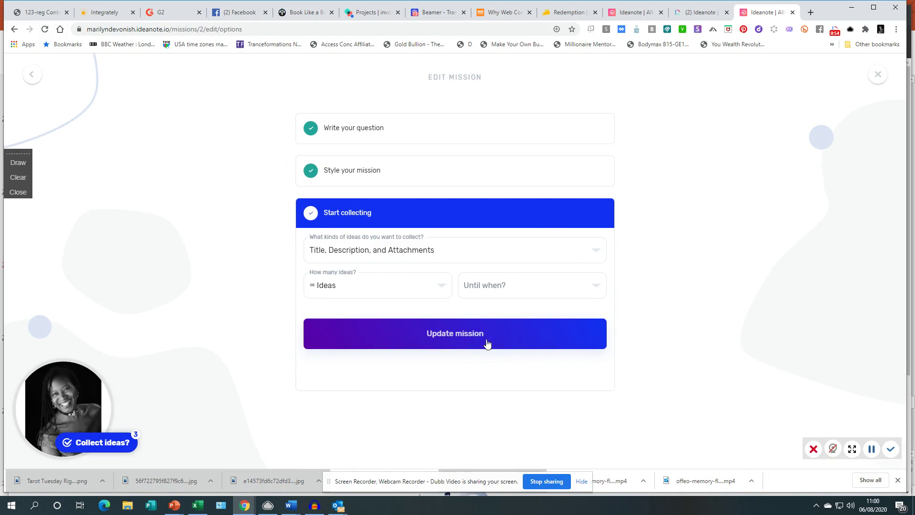
Step: Keep 'How many ideas?' at ∞ Ideas and update the mission
click(442, 288)
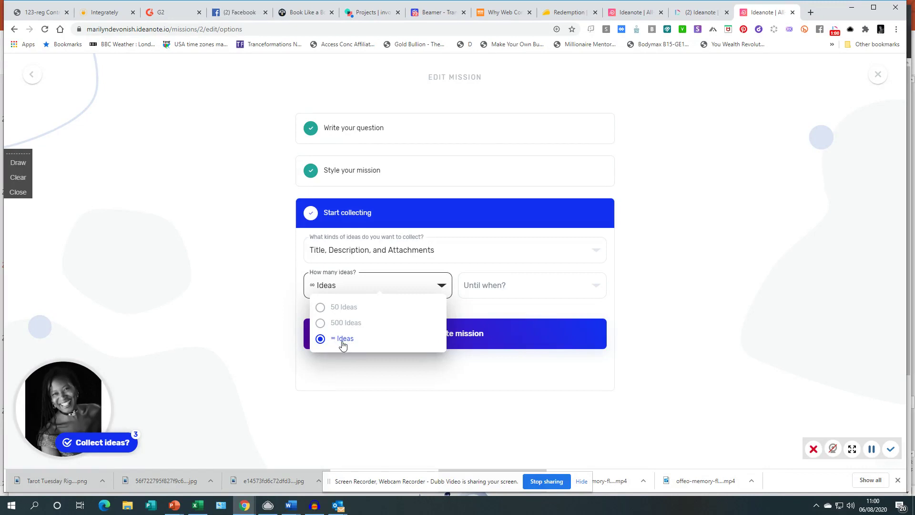
click(513, 311)
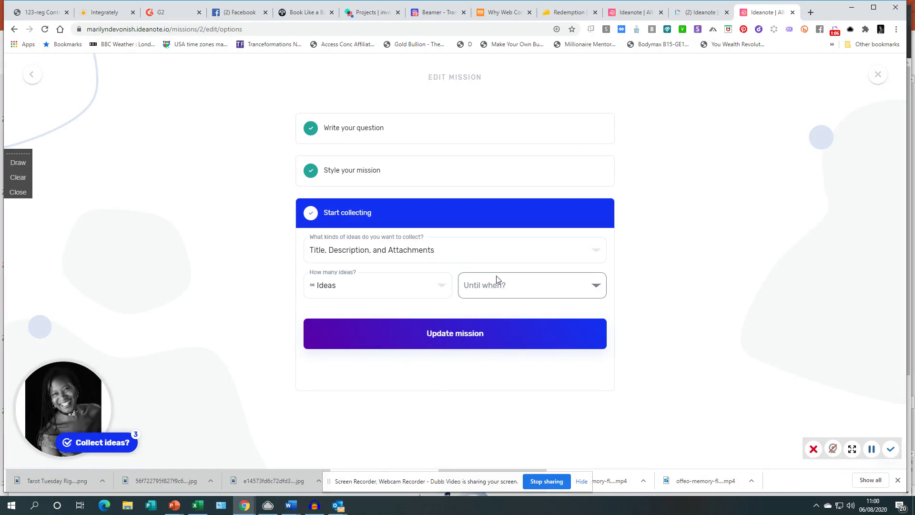
click(446, 336)
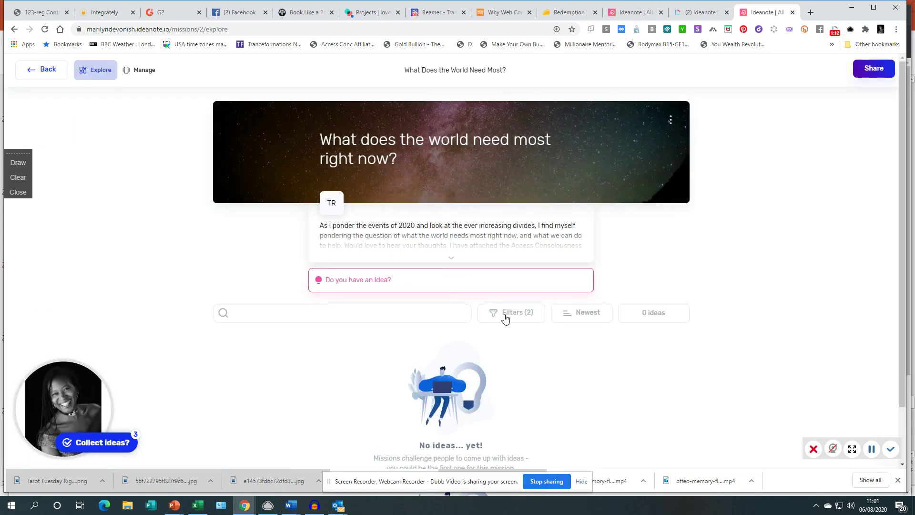
Step: Copy the mission's Link from the Share panel and open a new browser tab
click(873, 70)
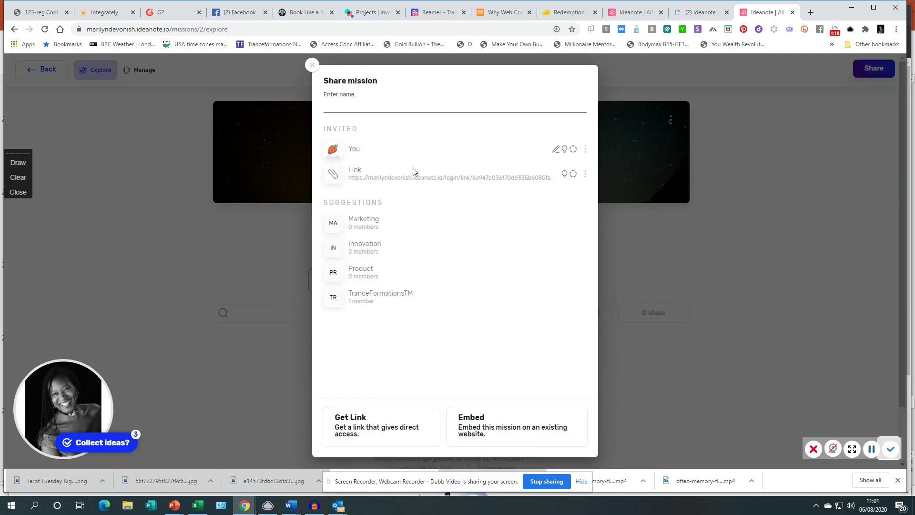
click(586, 175)
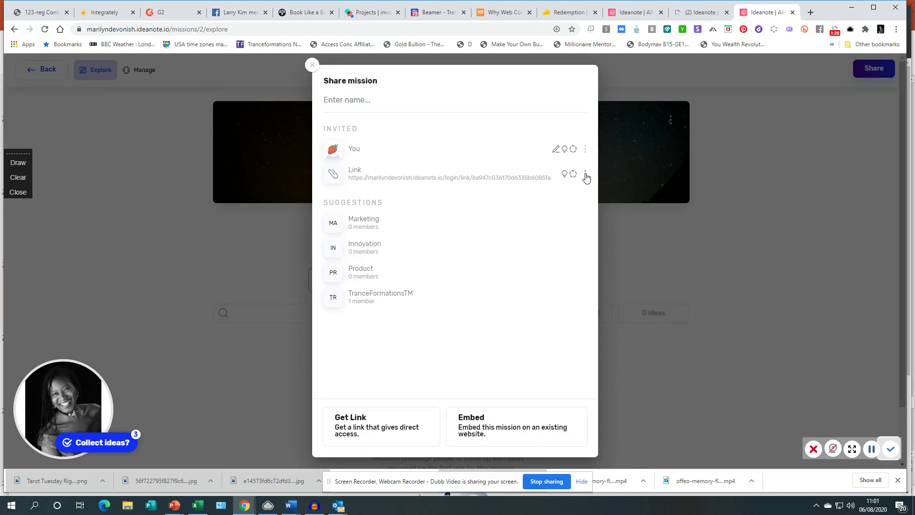
click(558, 175)
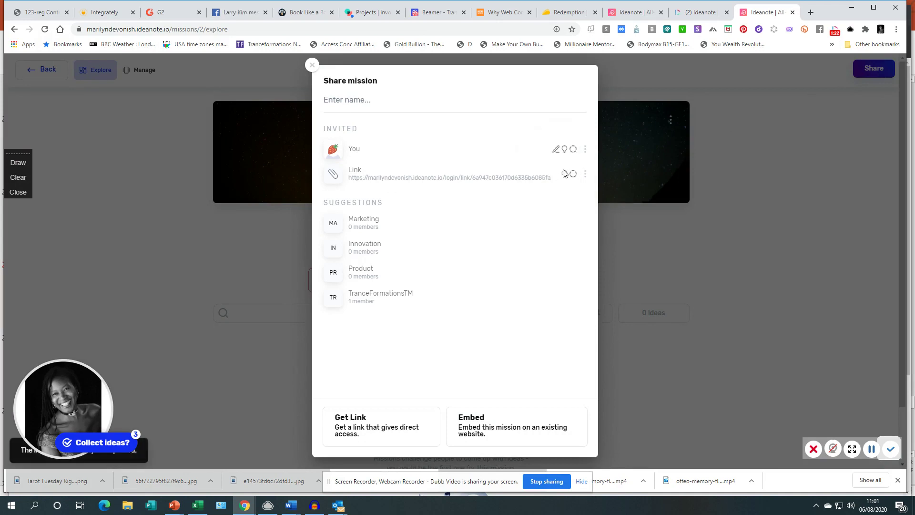
click(810, 12)
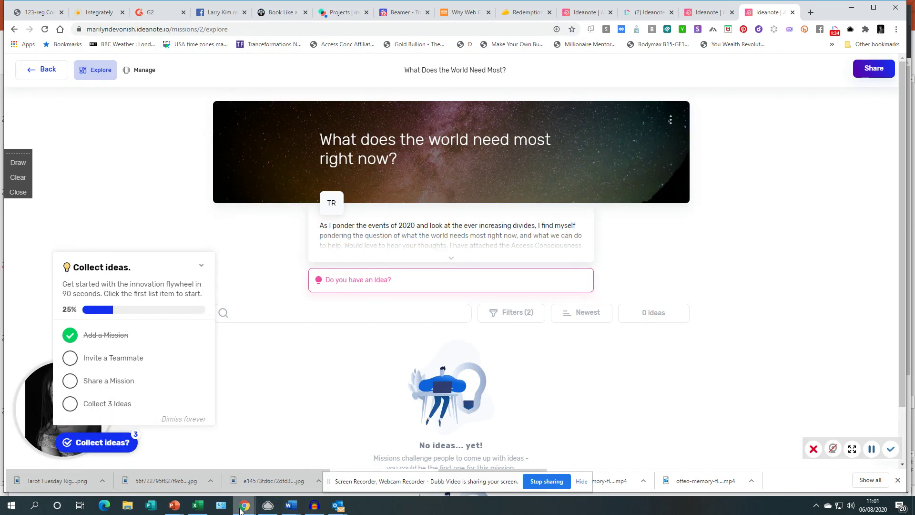
mouse_move(244, 505)
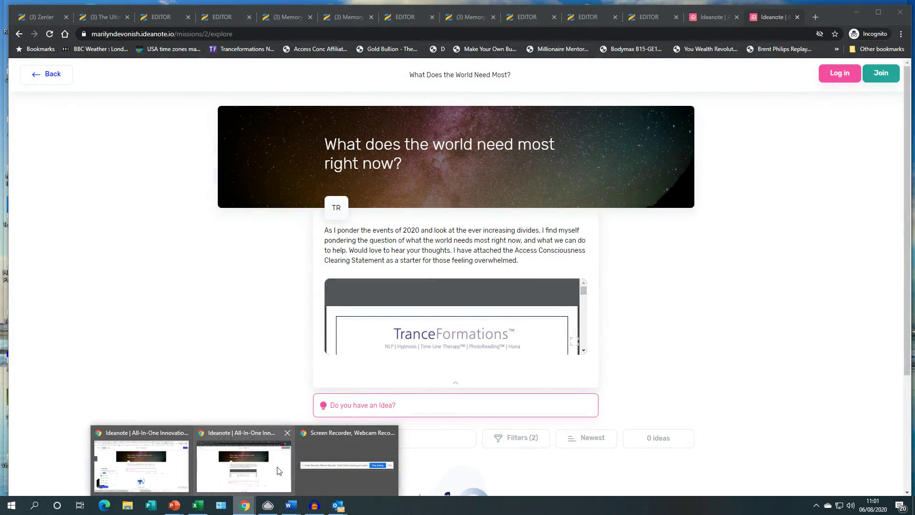
Step: In the logged-out mission view, follow the attached PDF's testimonials.html link
click(278, 471)
scroll(274, 263, down, 1)
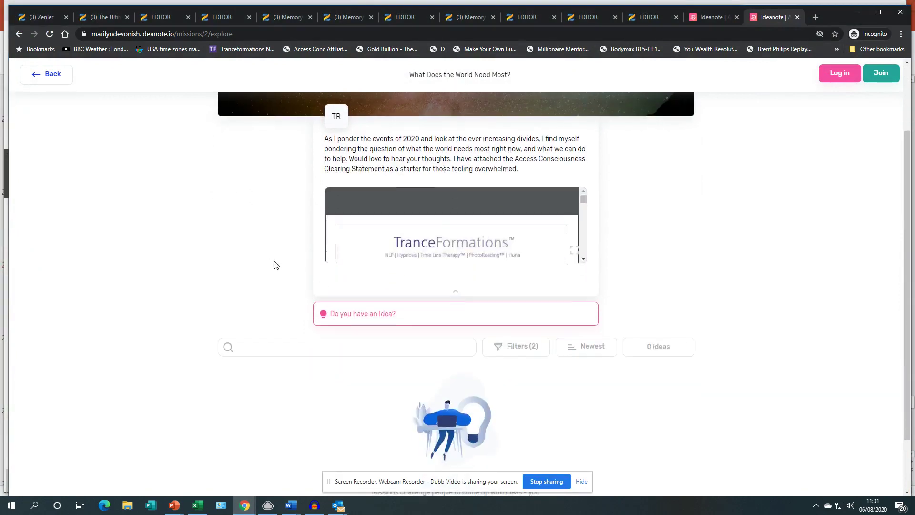
scroll(300, 251, up, 1)
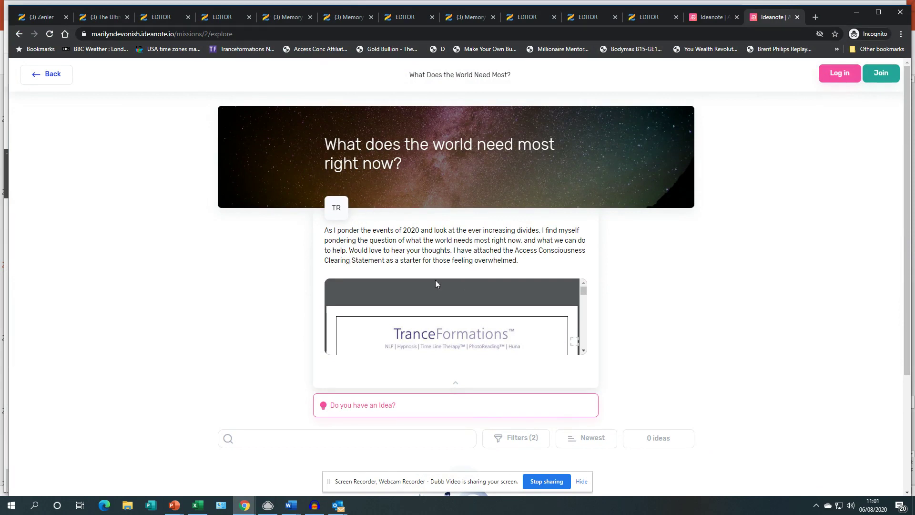
scroll(480, 347, down, 3)
scroll(489, 340, down, 3)
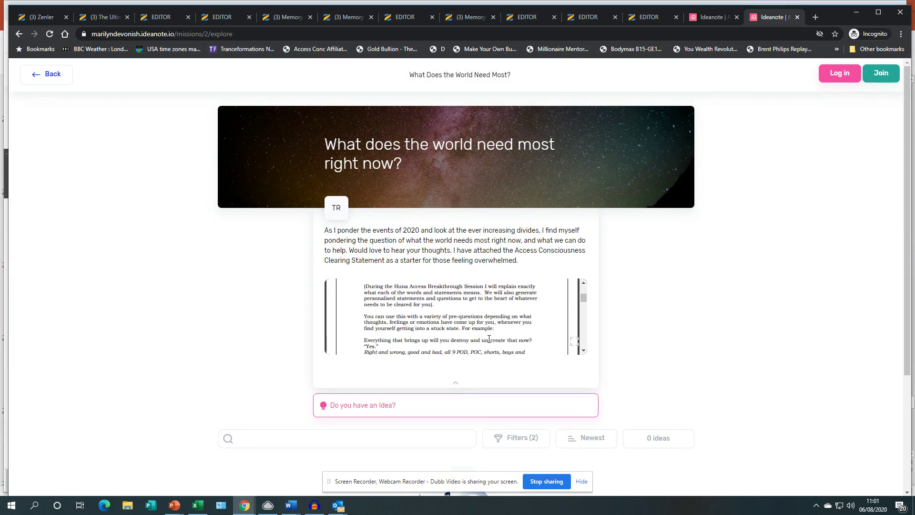
scroll(489, 339, down, 2)
scroll(489, 339, down, 2)
scroll(490, 338, down, 2)
scroll(489, 337, down, 2)
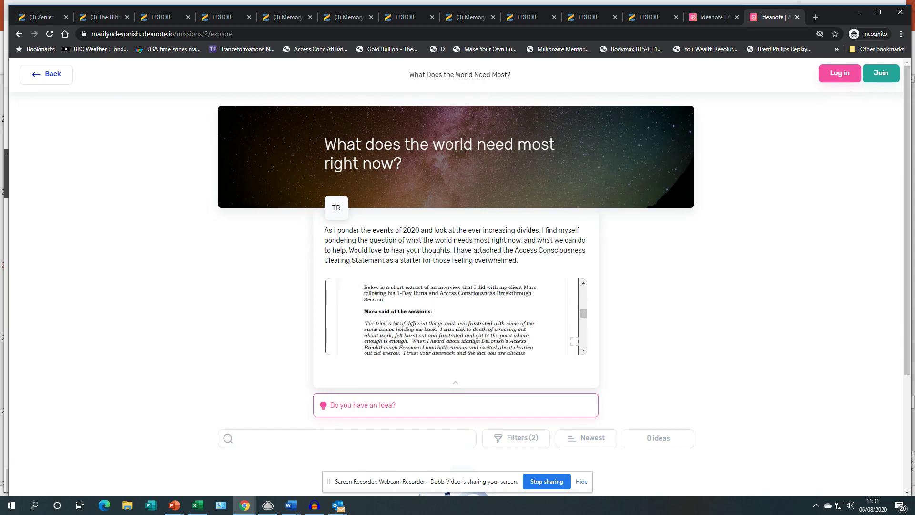
scroll(489, 336, down, 3)
scroll(489, 336, down, 3)
scroll(489, 336, down, 3)
scroll(489, 336, down, 3)
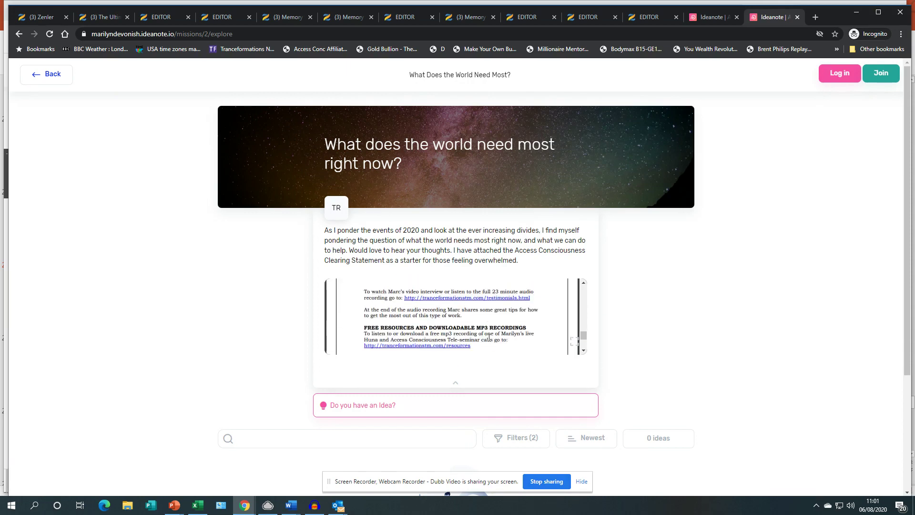
scroll(489, 338, down, 2)
scroll(489, 338, down, 1)
scroll(480, 333, up, 1)
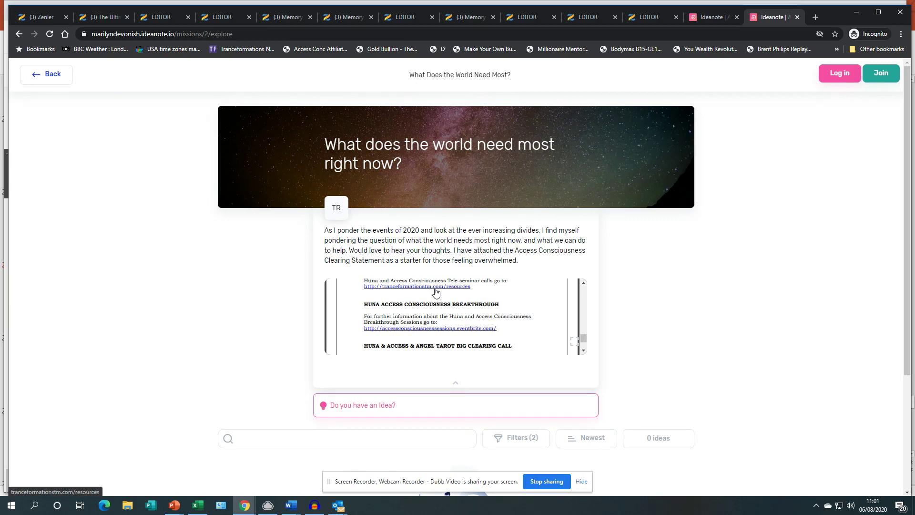
scroll(433, 292, up, 3)
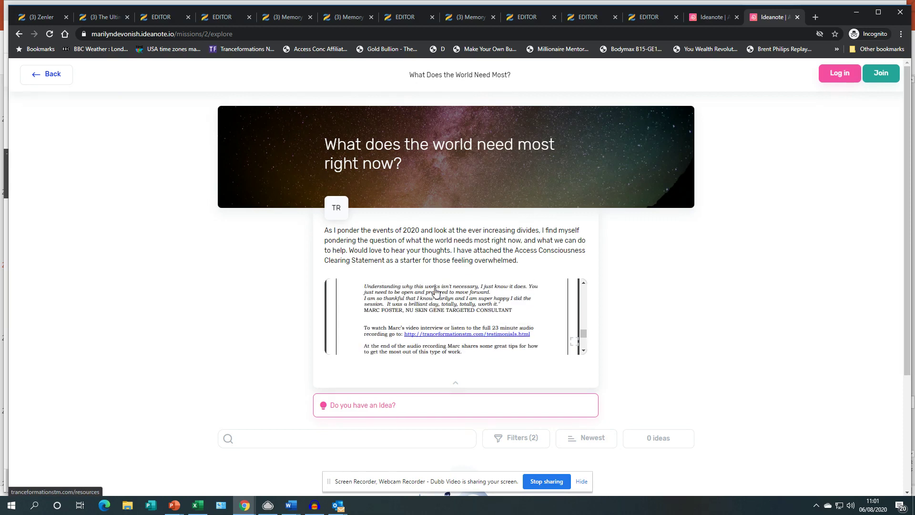
click(459, 335)
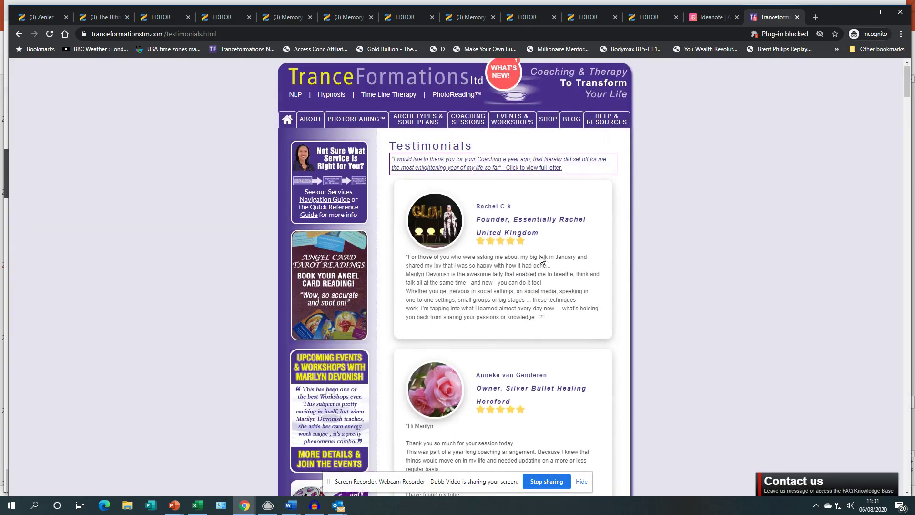
scroll(541, 255, down, 1)
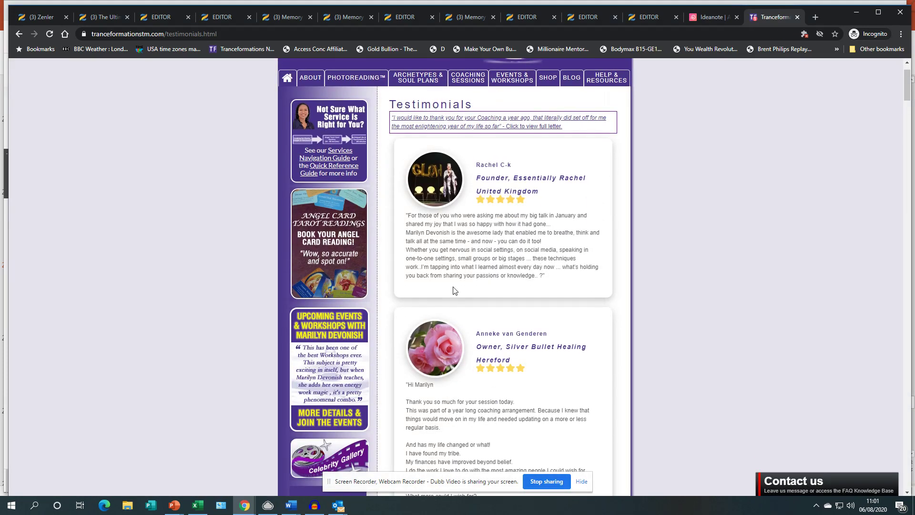
scroll(453, 290, down, 3)
scroll(456, 299, down, 1)
scroll(456, 299, up, 2)
scroll(455, 297, up, 3)
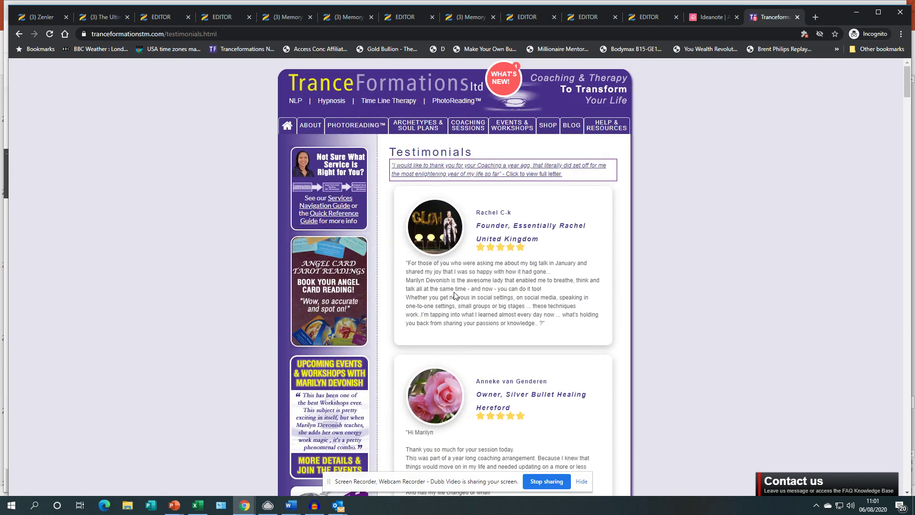
scroll(456, 296, down, 1)
scroll(456, 295, down, 1)
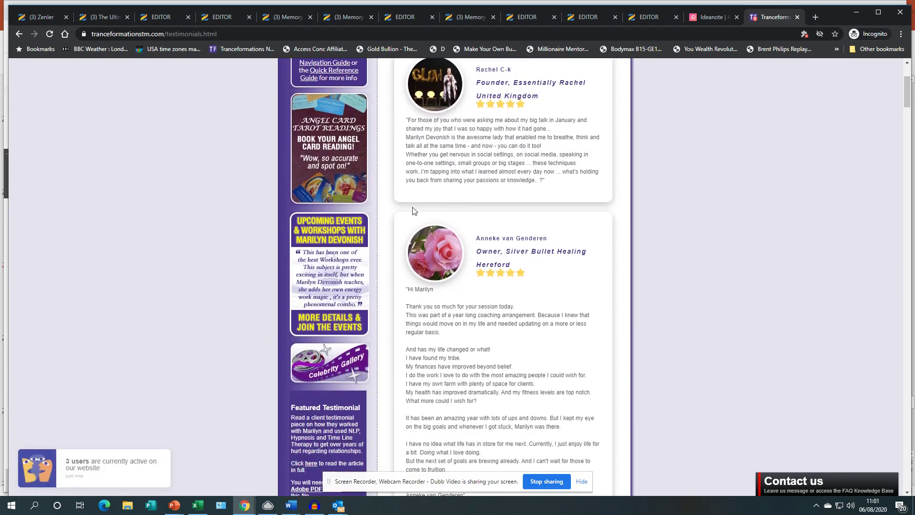
scroll(458, 154, up, 3)
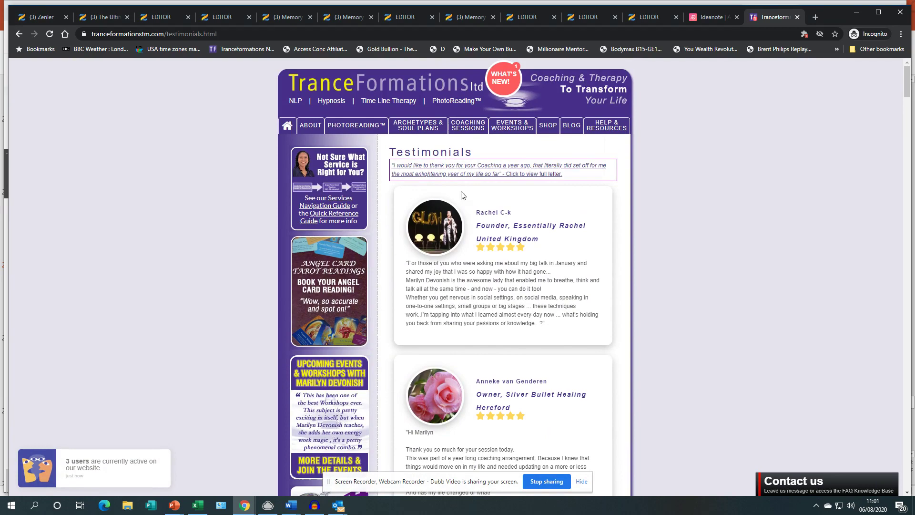
scroll(464, 195, down, 3)
scroll(479, 243, down, 5)
scroll(494, 284, down, 5)
scroll(494, 284, down, 4)
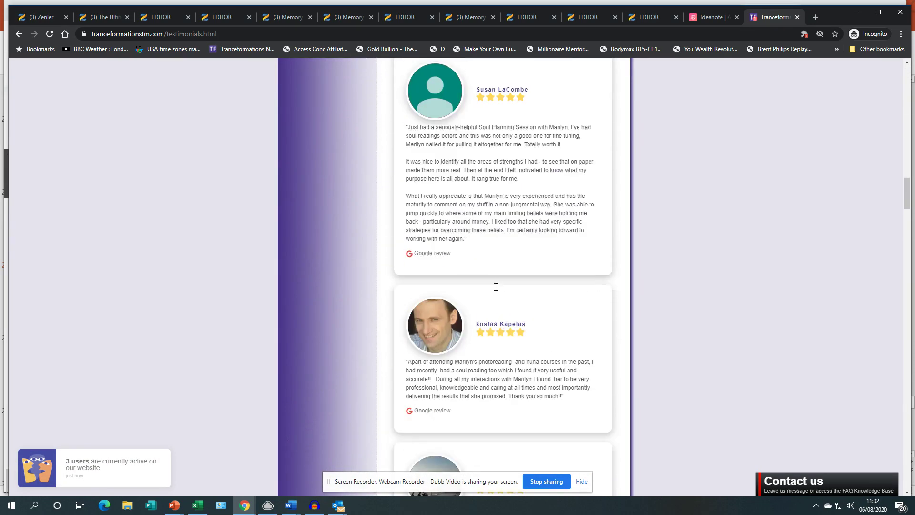
scroll(495, 286, down, 1)
scroll(495, 287, down, 3)
scroll(496, 286, down, 4)
scroll(495, 287, down, 3)
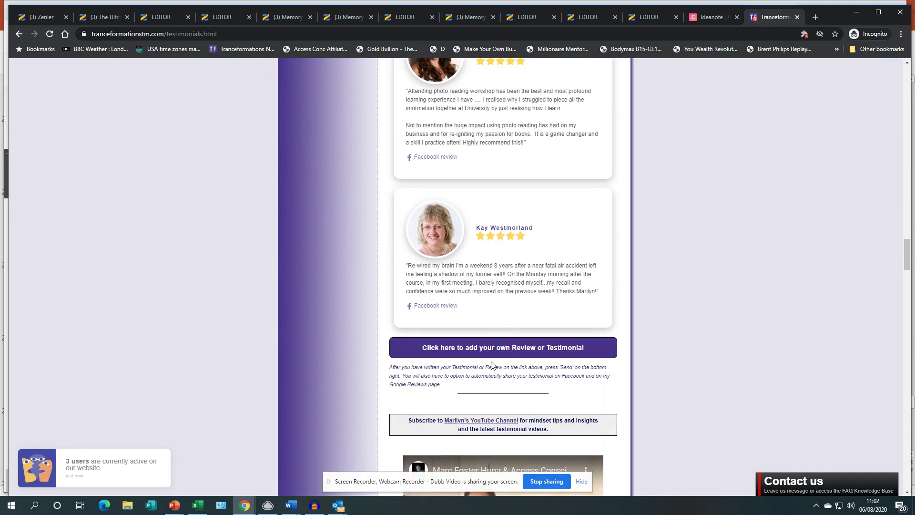
Step: Go back from the TranceFormations testimonials page to the public Ideanote mission
click(18, 33)
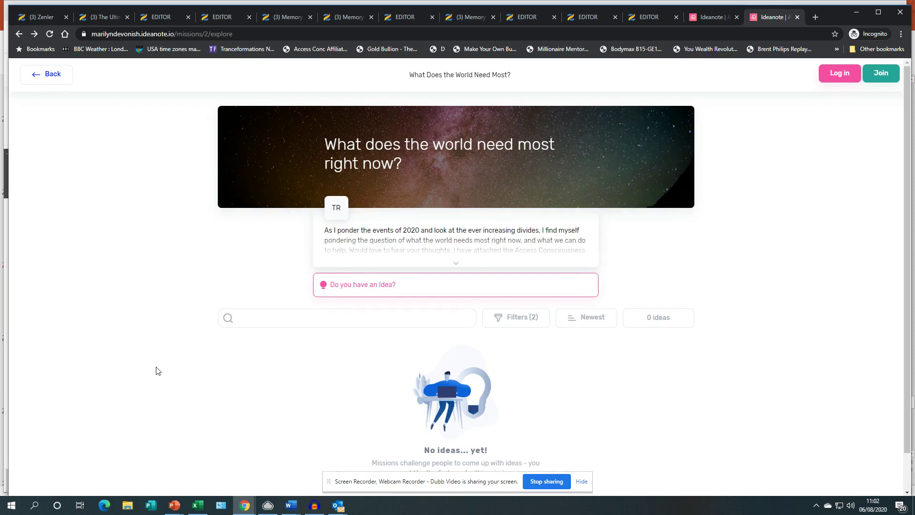
scroll(210, 336, down, 1)
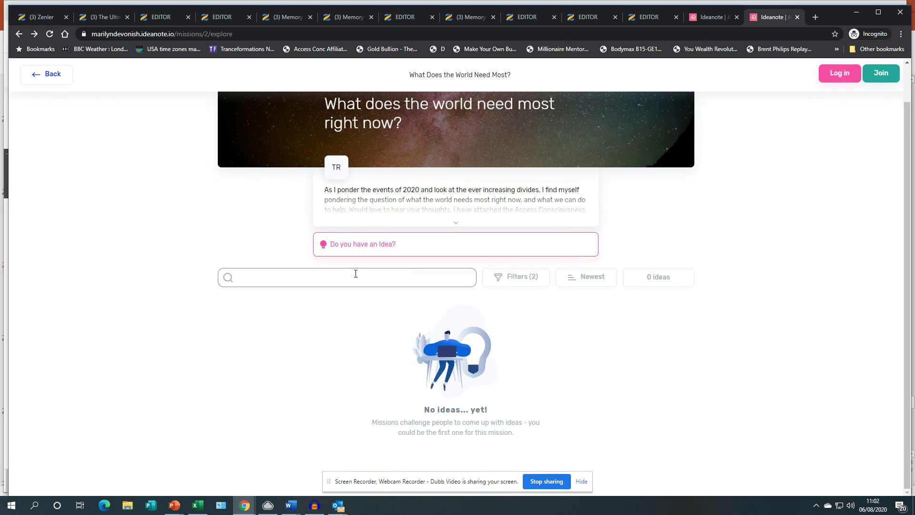
Step: Open and close the Submit an Idea form, then switch to the signed-in Ideanote window
click(351, 249)
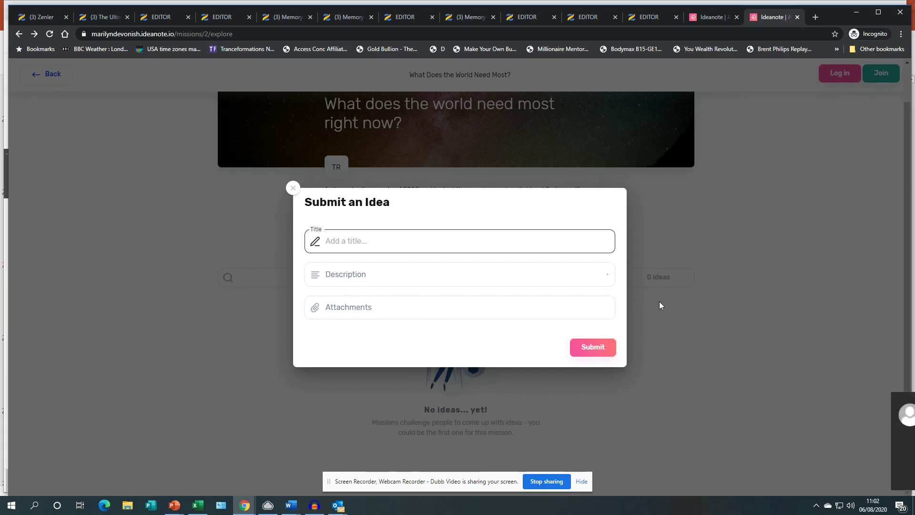
click(685, 205)
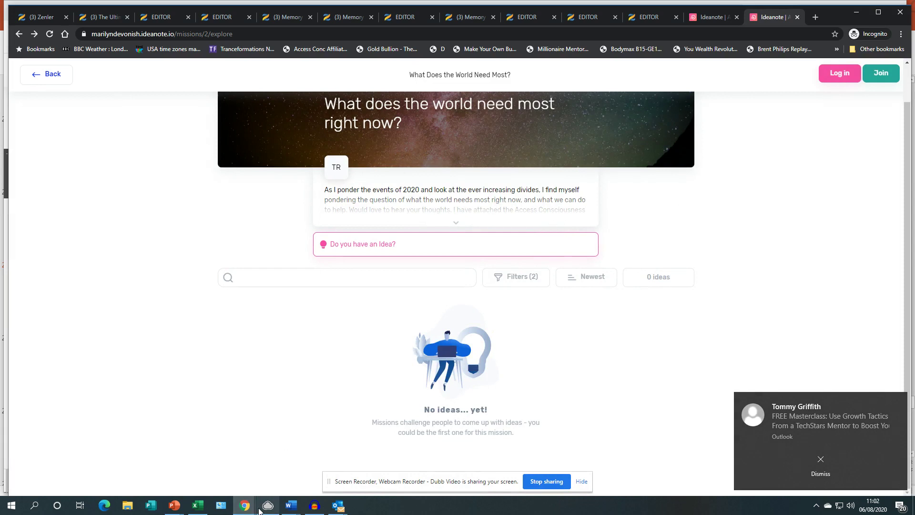
click(244, 505)
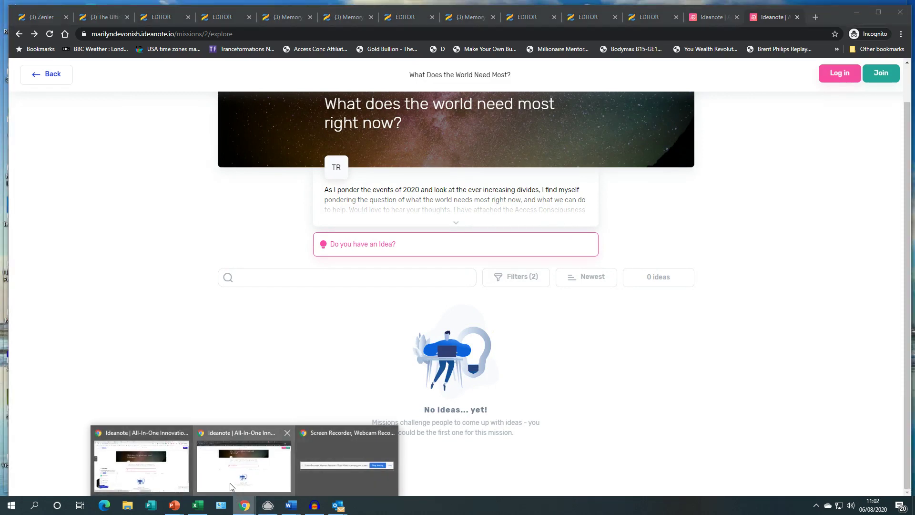
click(231, 484)
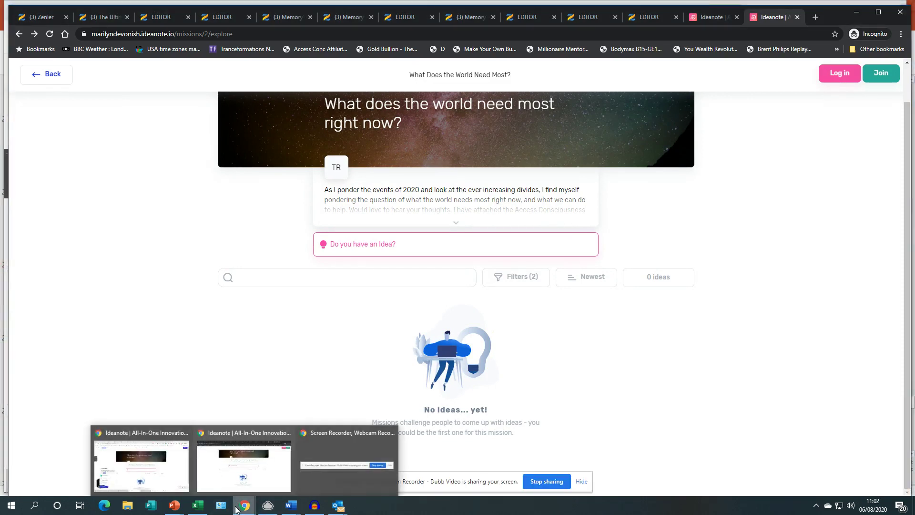
click(163, 458)
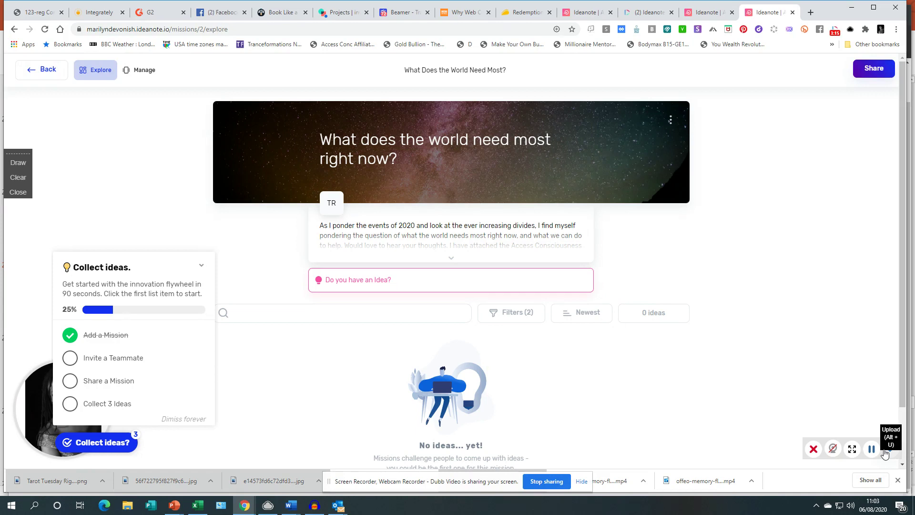
Step: Return from the mission page to the Missions overview with Back
click(44, 70)
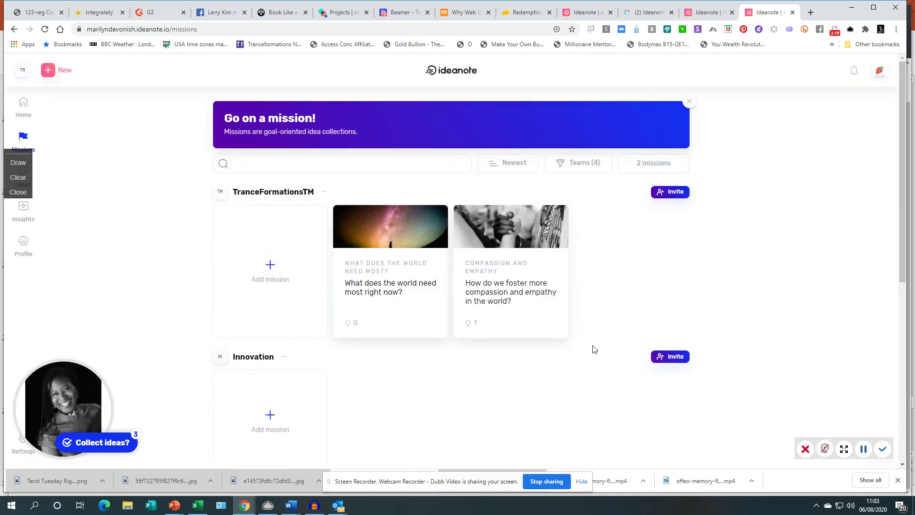